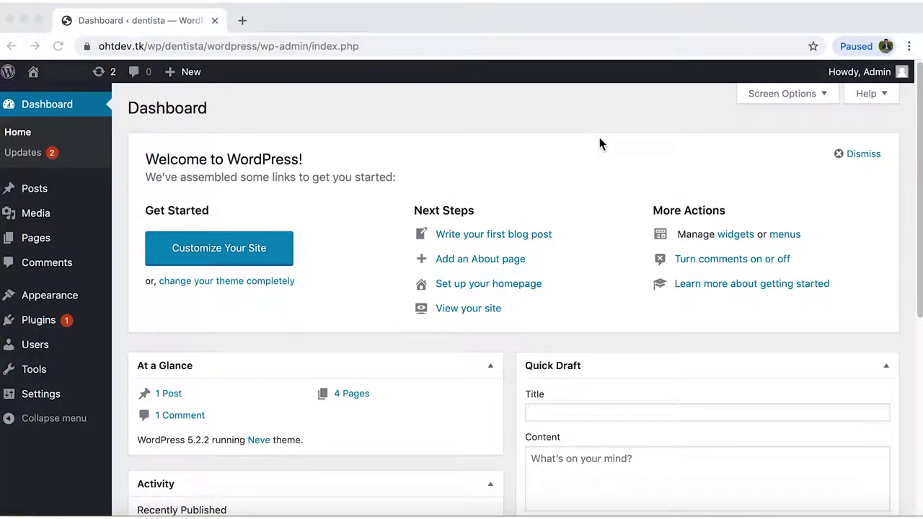
# Search the plugin directory for 'wpforms' and install Contact Form by WPForms and WP Mail SMTP.
pyautogui.click(36, 319)
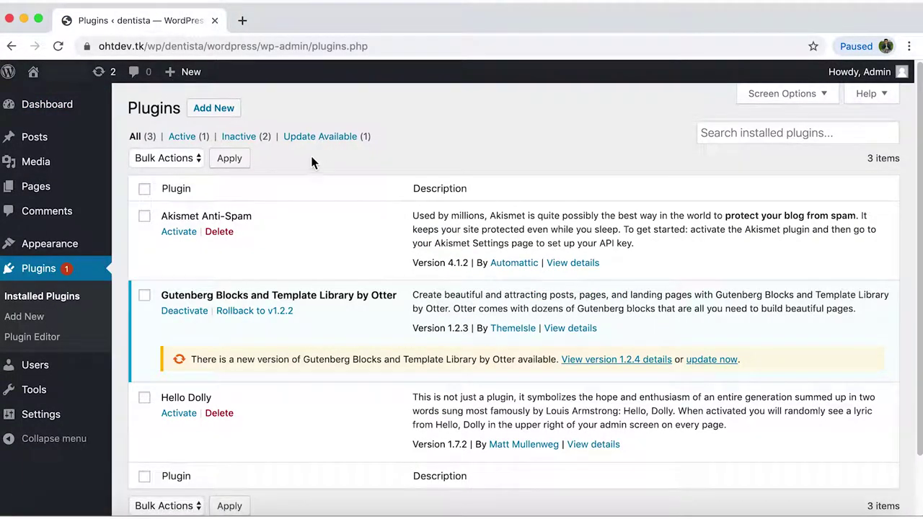
pyautogui.click(231, 115)
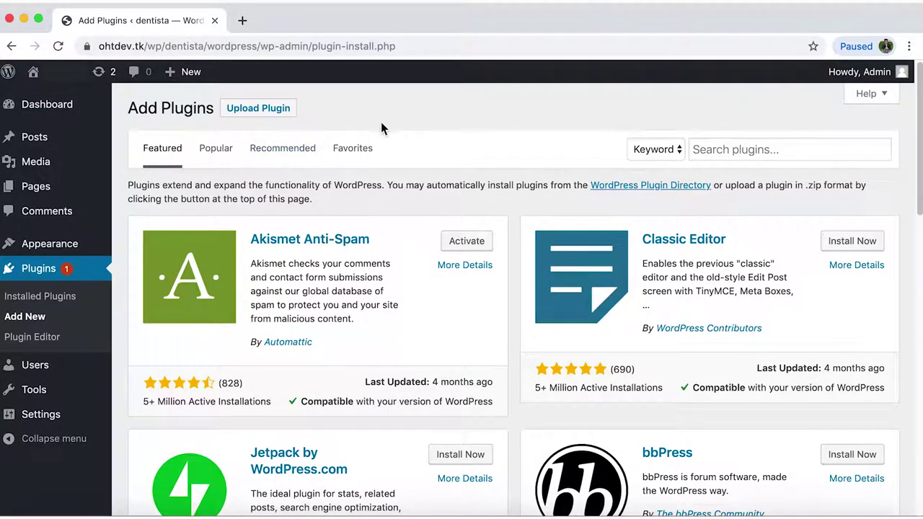
pyautogui.click(708, 149)
pyautogui.write('wpfor')
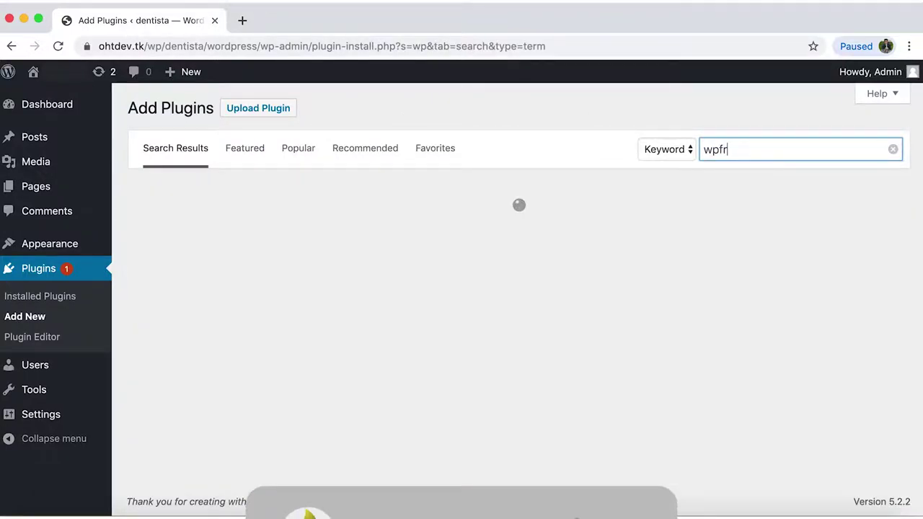
pyautogui.write('ms')
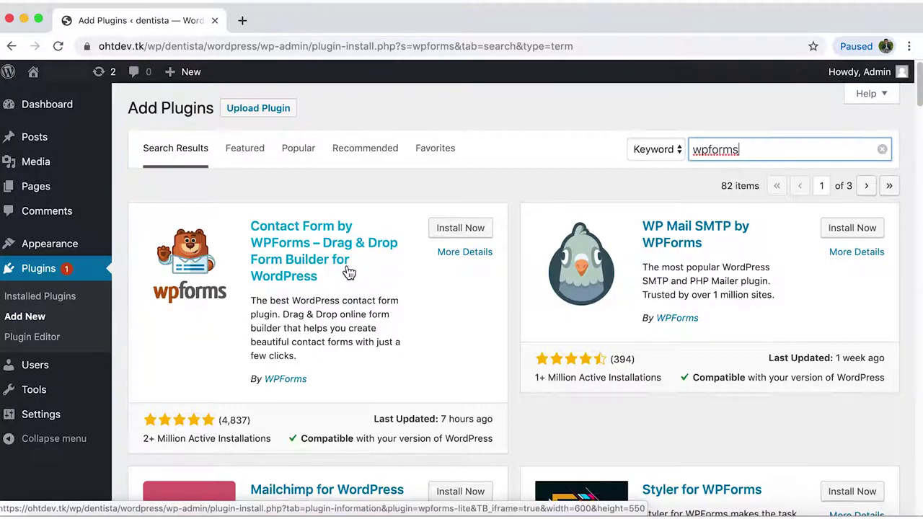
pyautogui.click(457, 231)
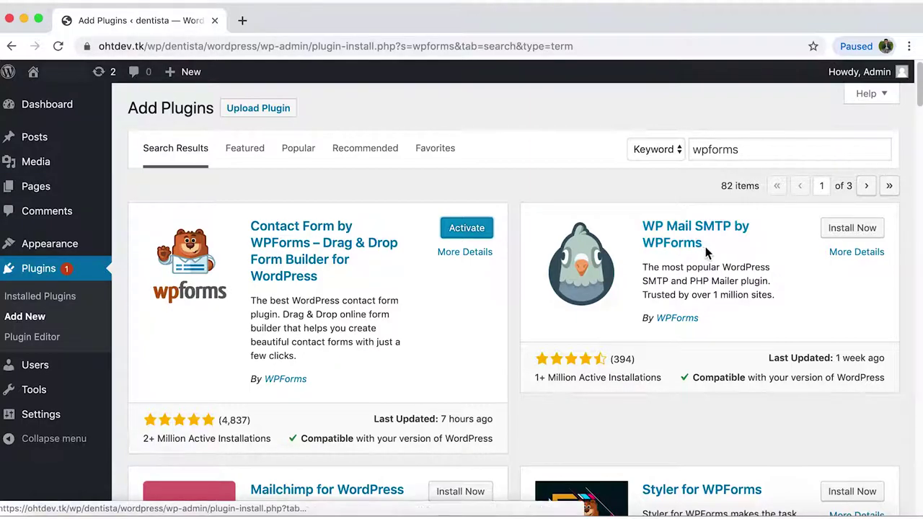
pyautogui.click(862, 237)
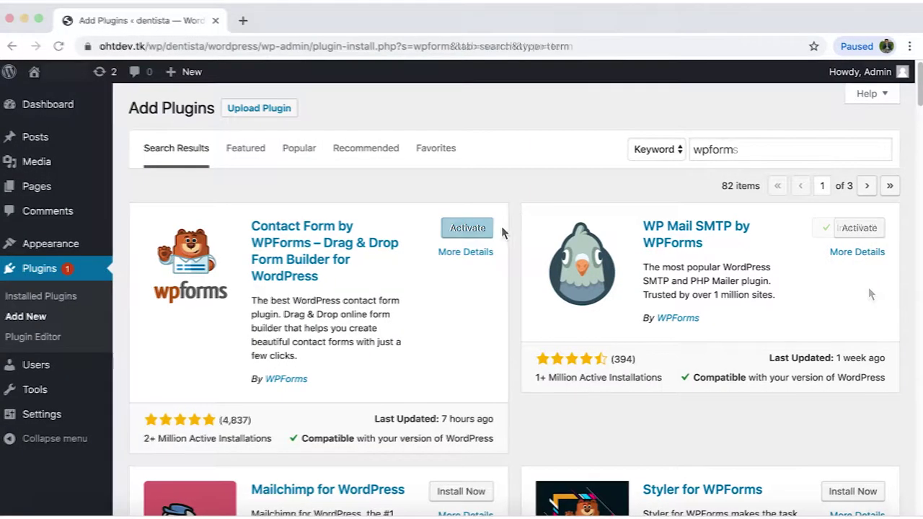
# Activate WPForms Lite and WP Mail SMTP, then go to the WPForms Lite settings.
pyautogui.click(498, 228)
pyautogui.click(489, 235)
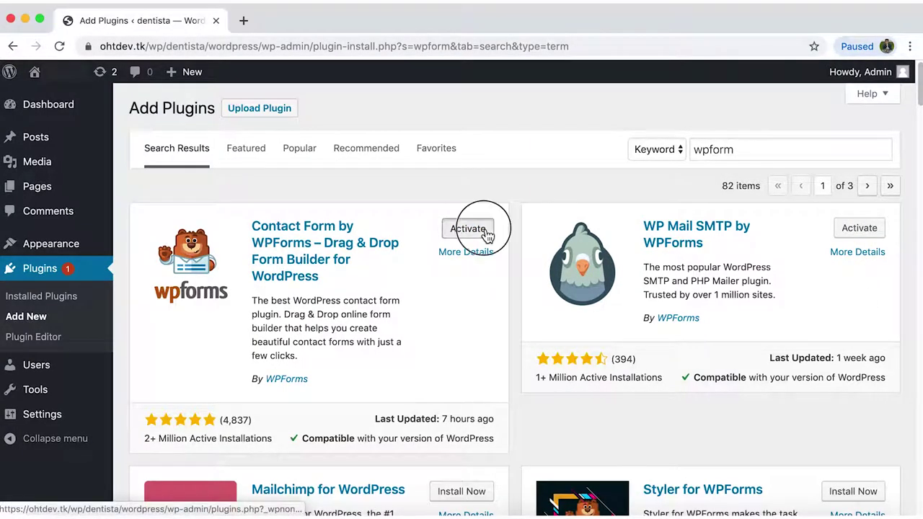
pyautogui.click(868, 238)
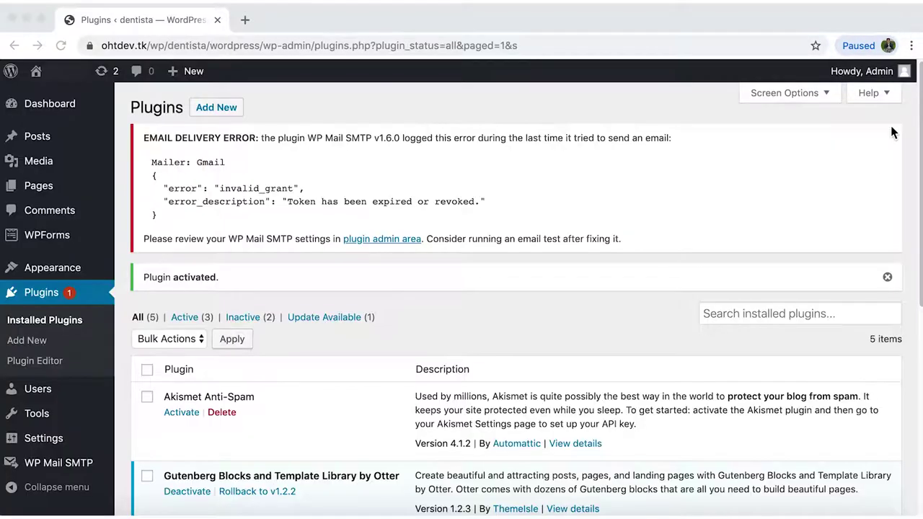
pyautogui.scroll(-5, 594, 312)
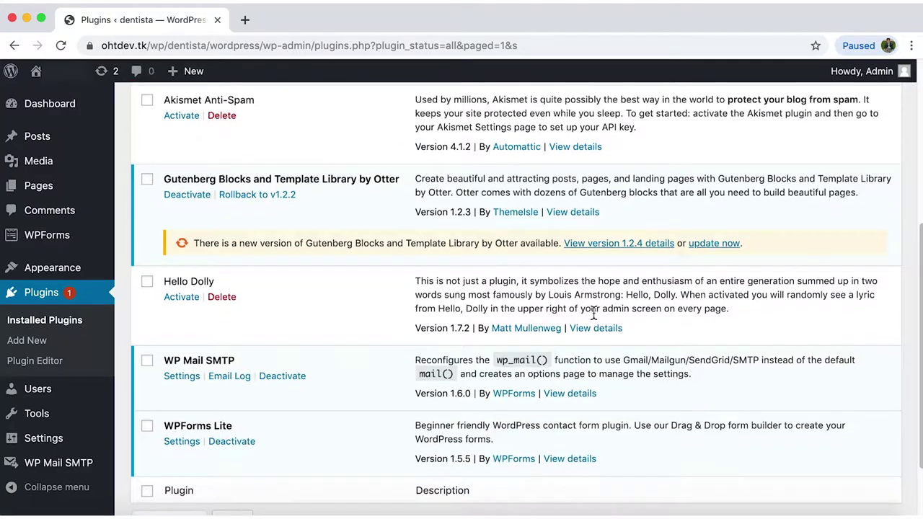
pyautogui.click(181, 393)
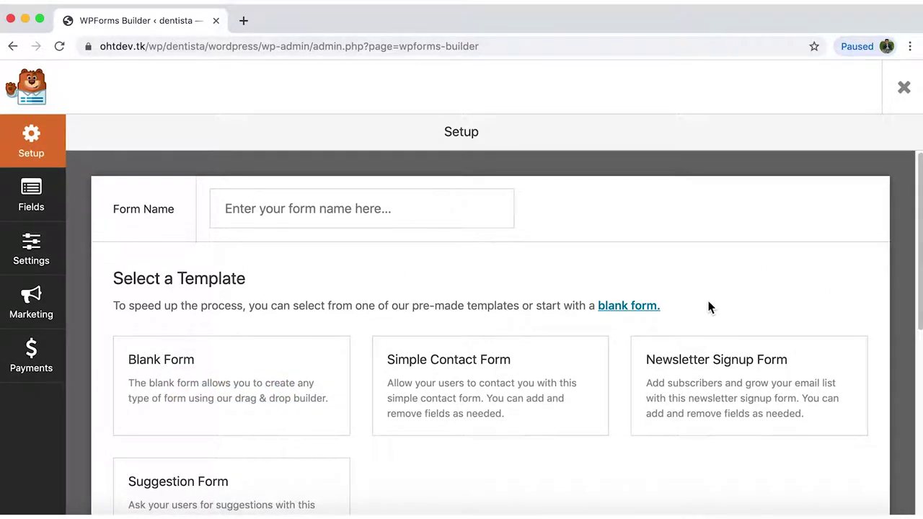
# Choose 'Create a Blank Form' on the Blank Form template.
pyautogui.moveTo(771, 428)
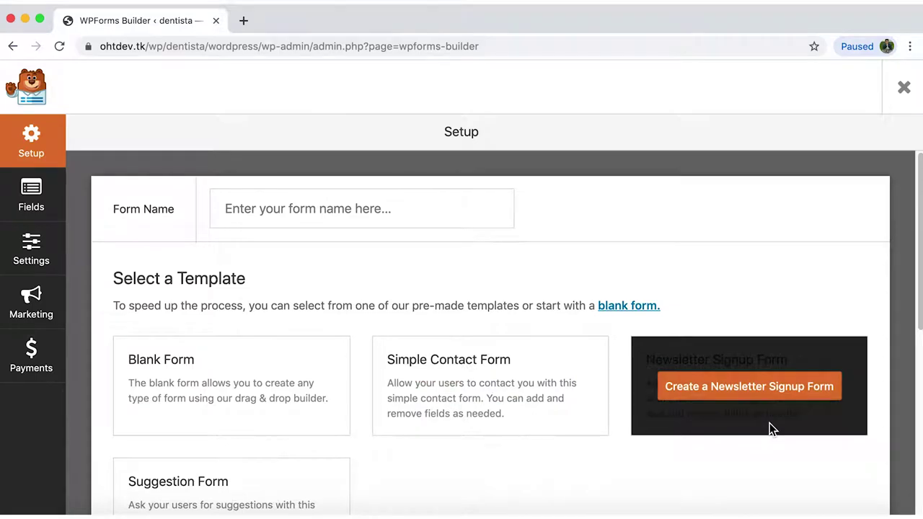
pyautogui.scroll(-3, 768, 429)
pyautogui.moveTo(321, 426)
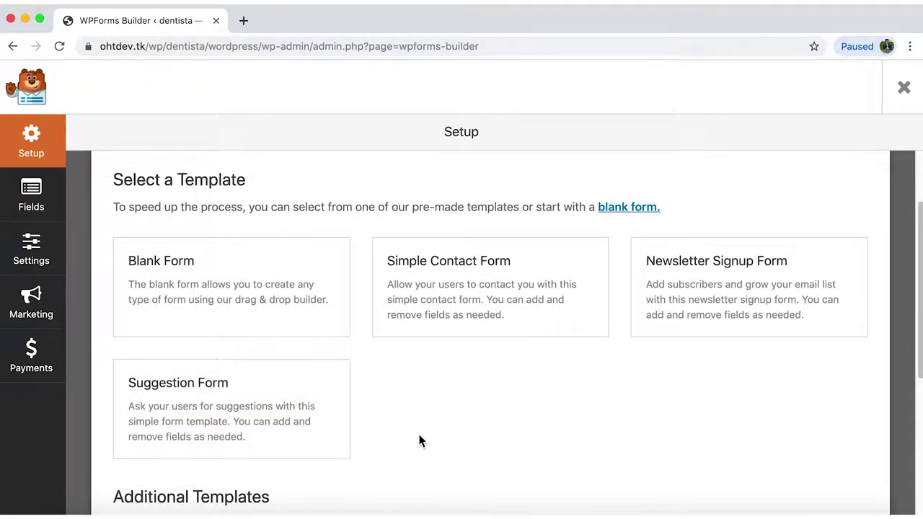
pyautogui.moveTo(319, 324)
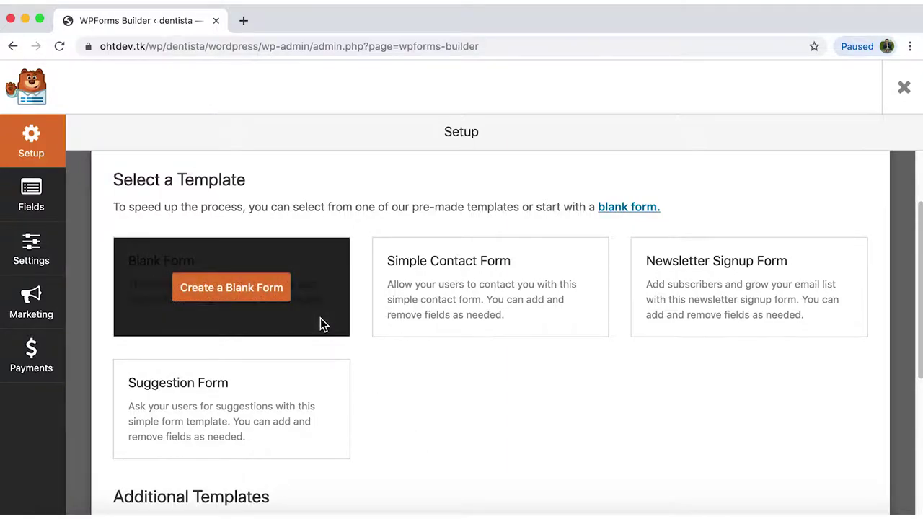
pyautogui.click(283, 298)
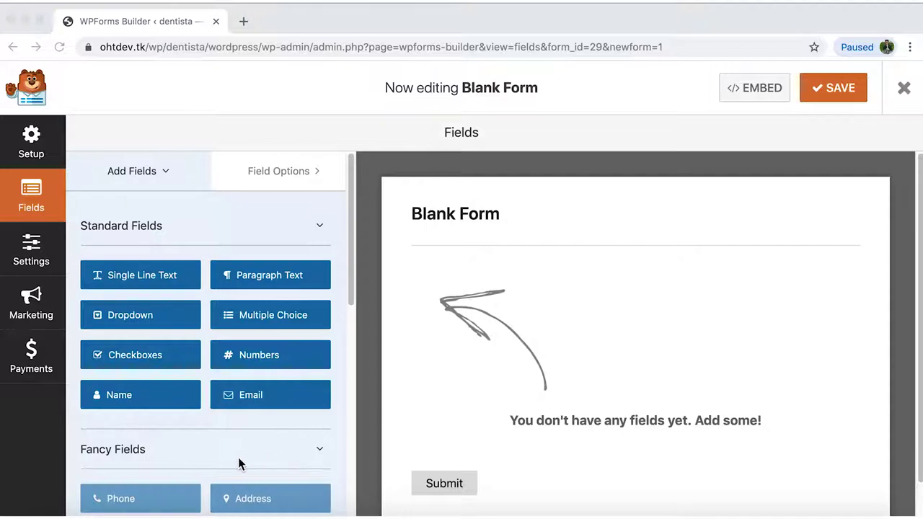
# Add Name, Paragraph Text and Email fields to the blank form.
pyautogui.click(324, 453)
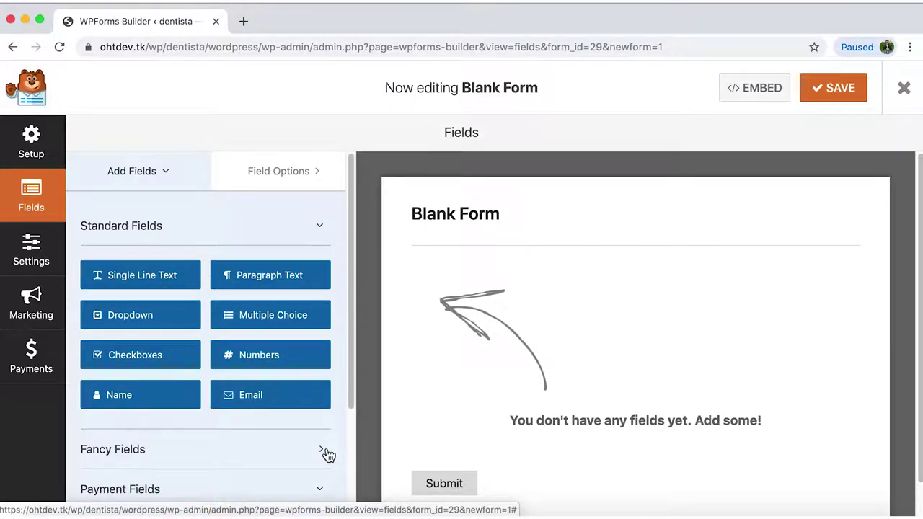
pyautogui.scroll(-1, 324, 453)
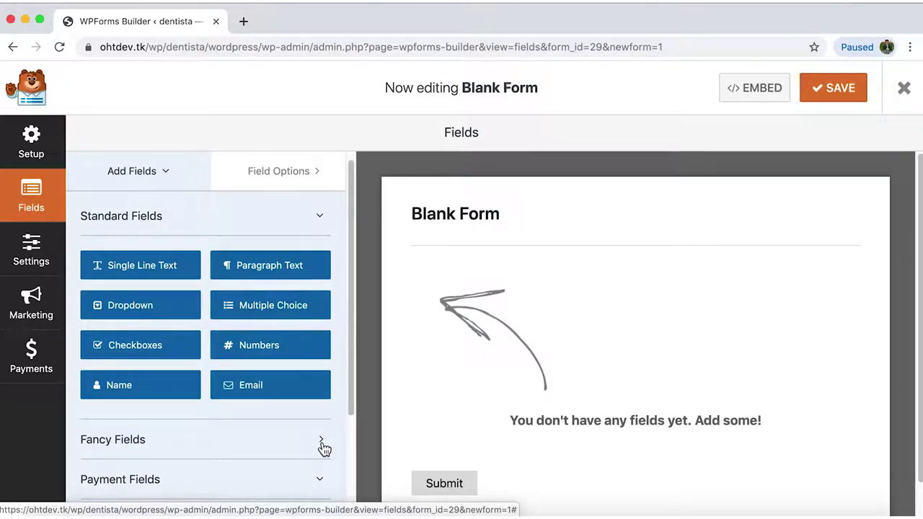
pyautogui.click(324, 448)
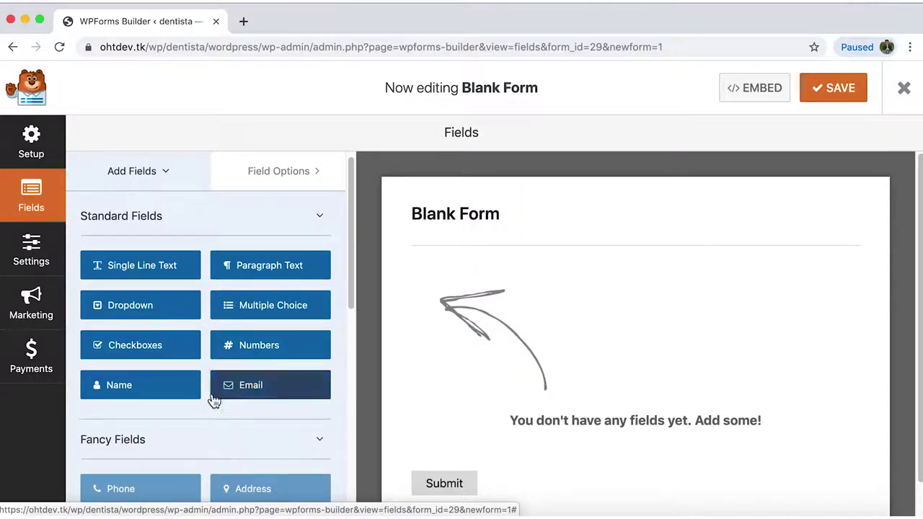
pyautogui.click(188, 392)
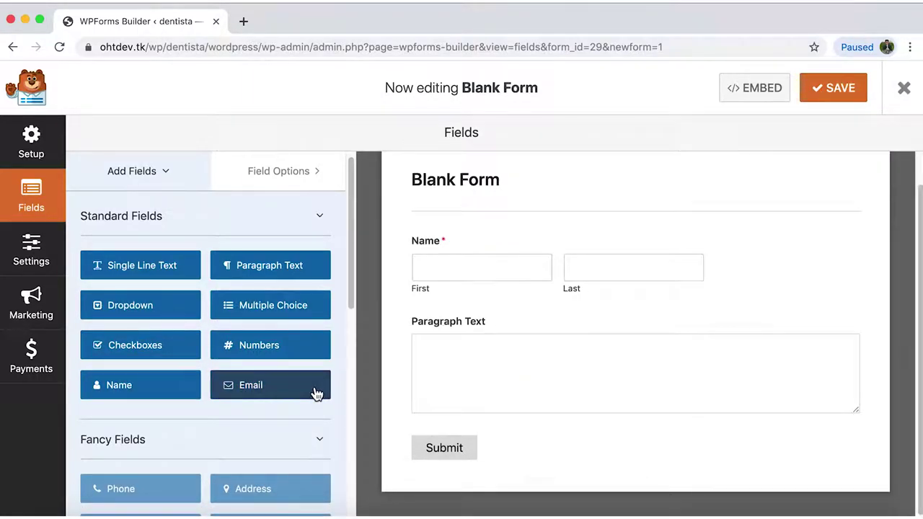
pyautogui.click(313, 386)
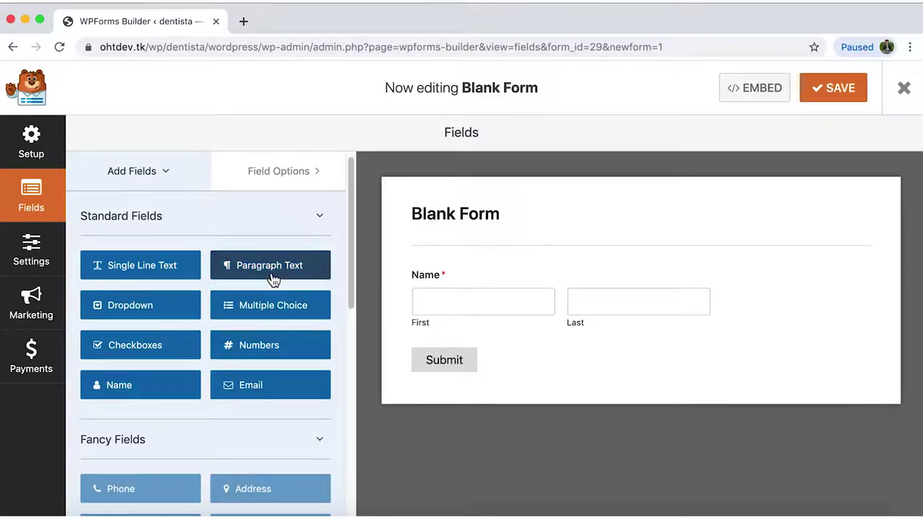
pyautogui.click(270, 280)
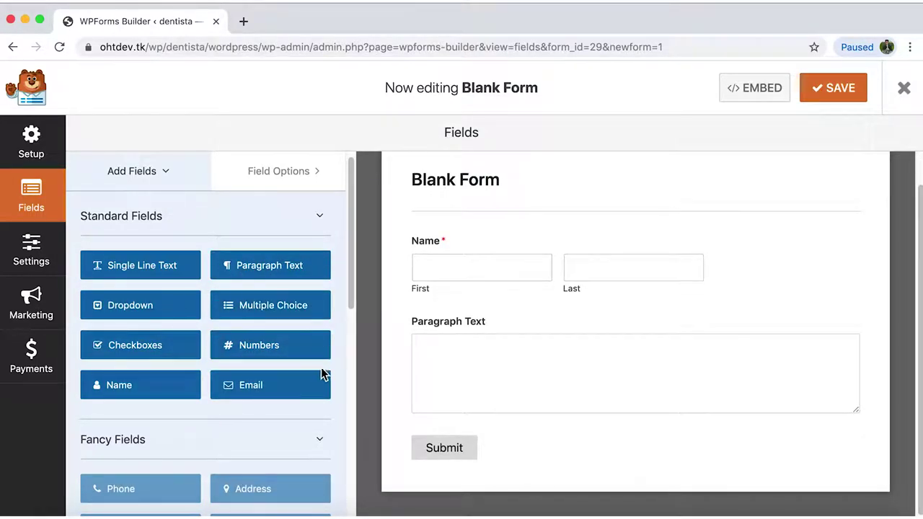
pyautogui.click(314, 393)
pyautogui.moveTo(305, 389); pyautogui.dragTo(171, 311)
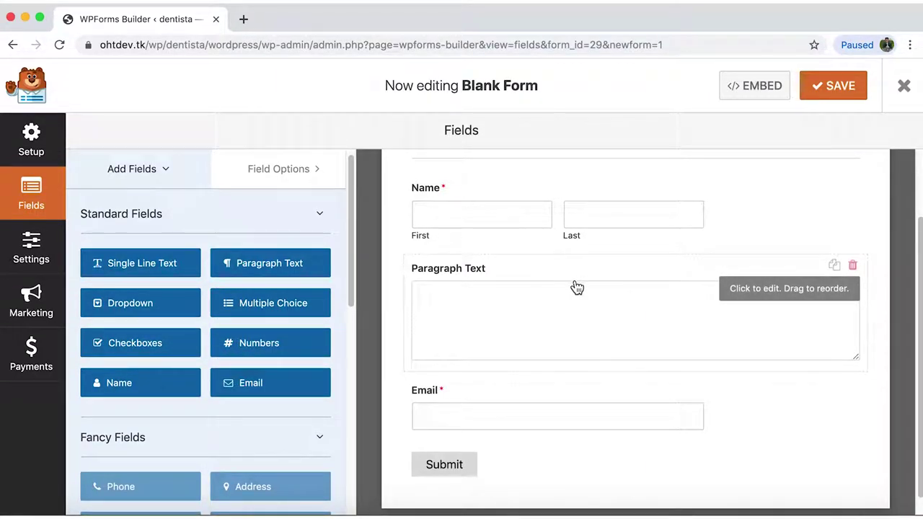
# Select the Paragraph Text field's existing label so it can be replaced.
pyautogui.click(476, 276)
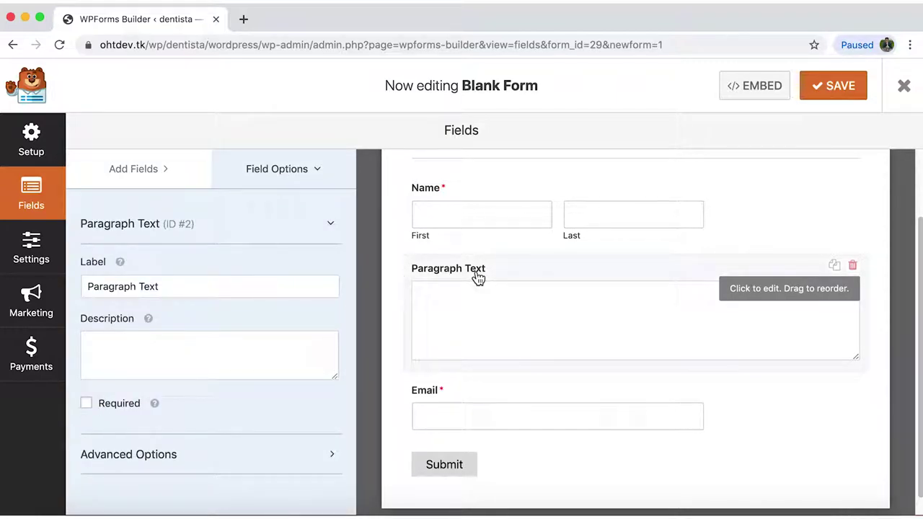
pyautogui.click(269, 287)
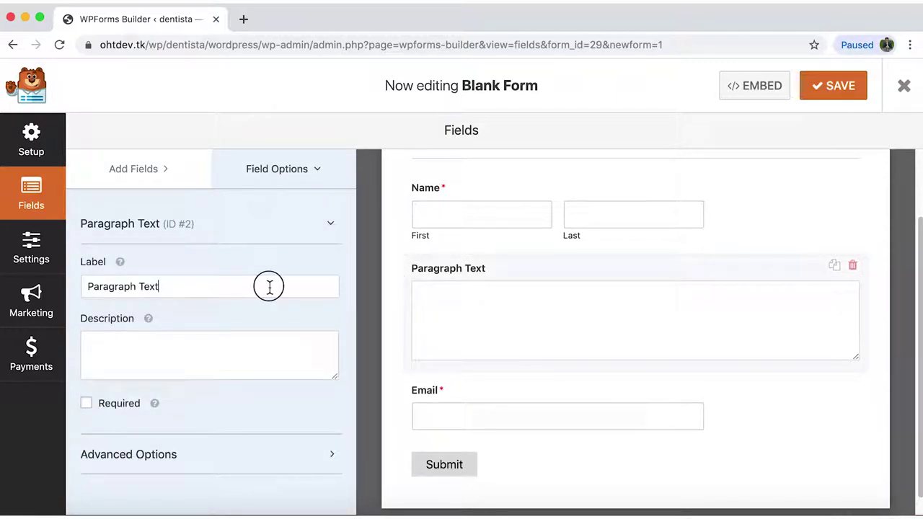
pyautogui.hotkey('ctrl', 'a')
# Label the paragraph field 'Message' and go to the form's General settings.
pyautogui.write('Message')
pyautogui.click(49, 271)
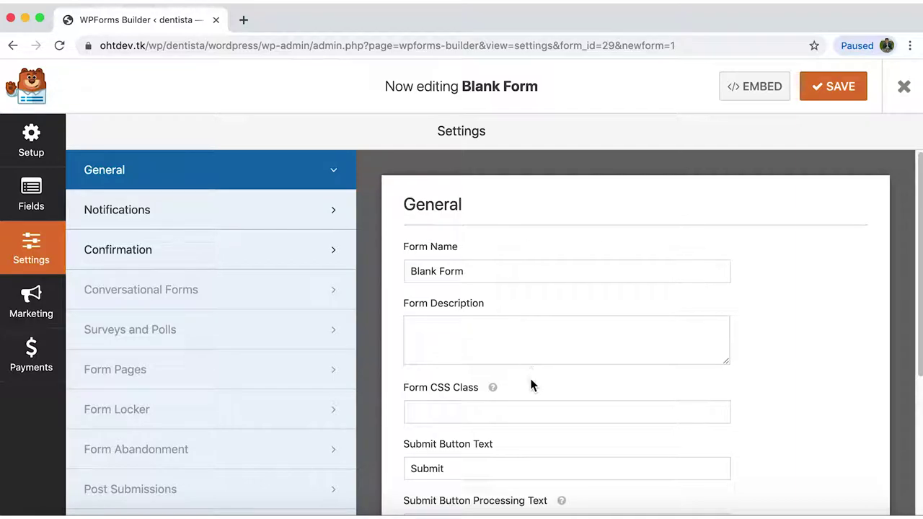
pyautogui.scroll(-2, 542, 451)
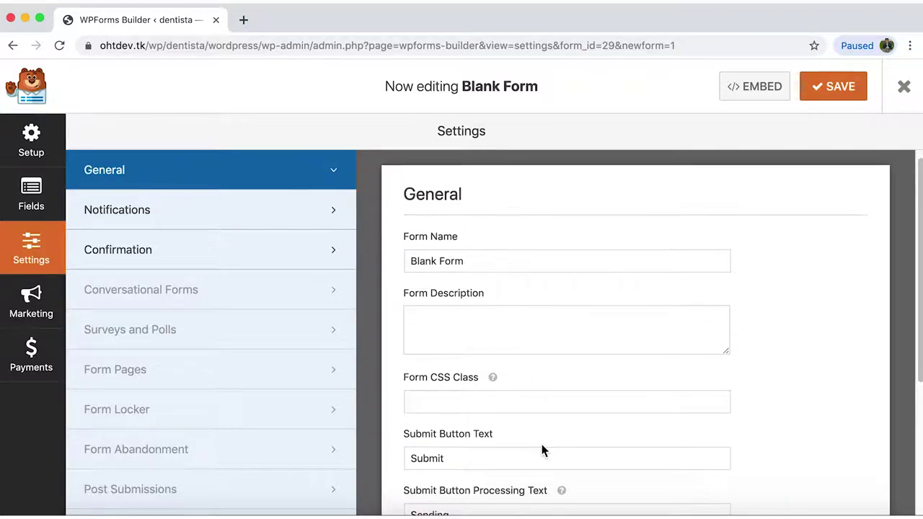
pyautogui.scroll(2, 608, 459)
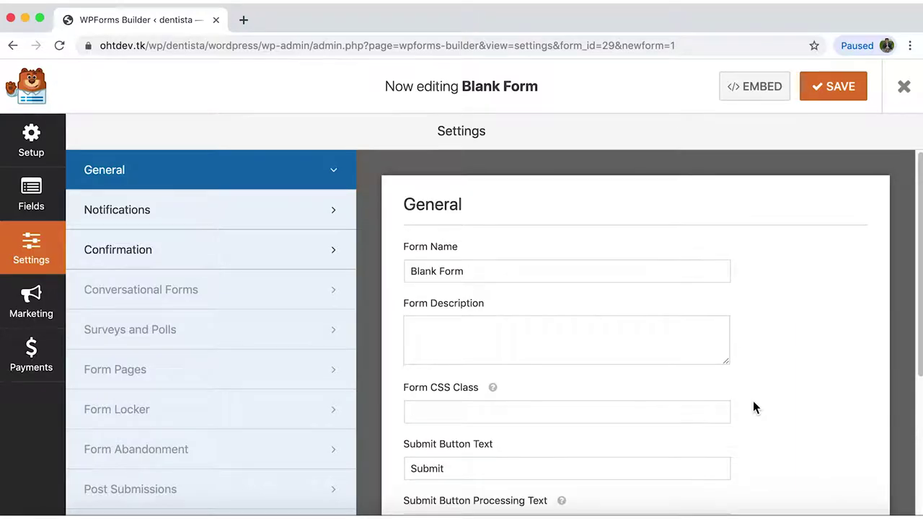
# Replace the form name 'Blank Form' with 'Contact Form'.
pyautogui.click(676, 274)
pyautogui.press('super+a')
pyautogui.press('BackSpace')
pyautogui.write('Conta')
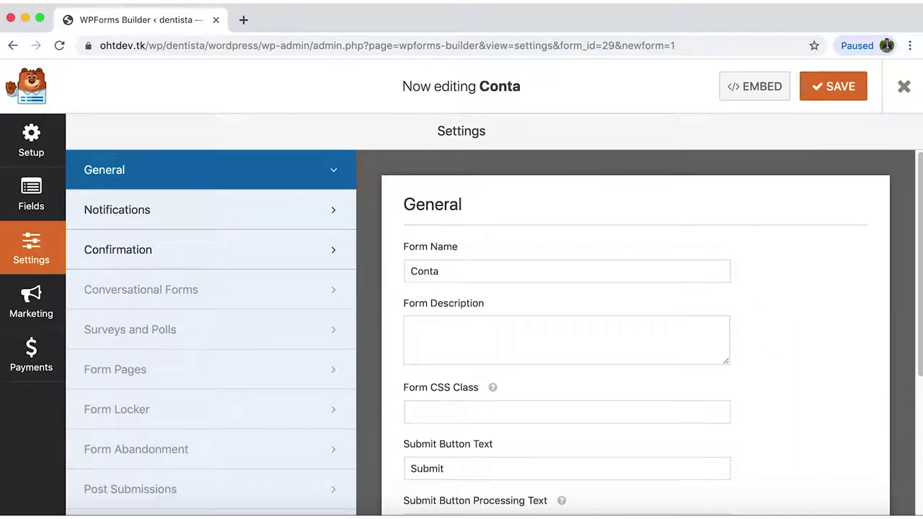
pyautogui.write('ct Form')
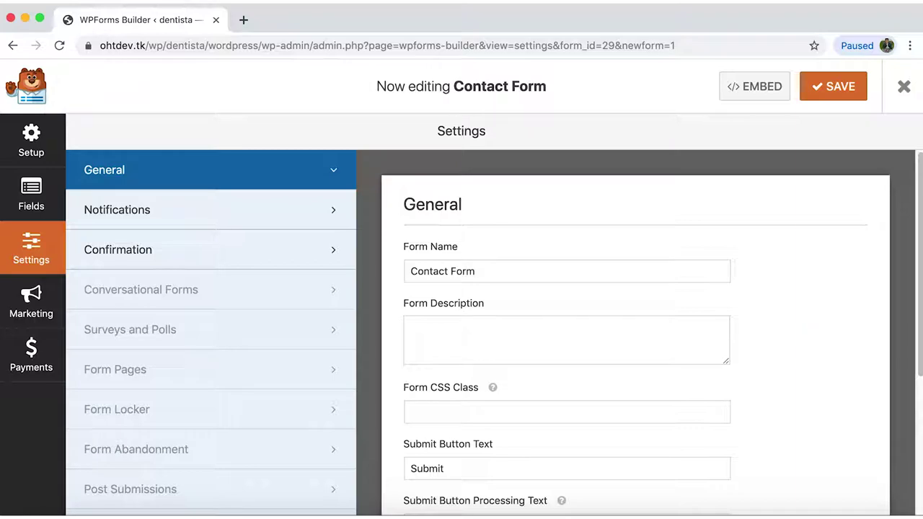
pyautogui.click(281, 223)
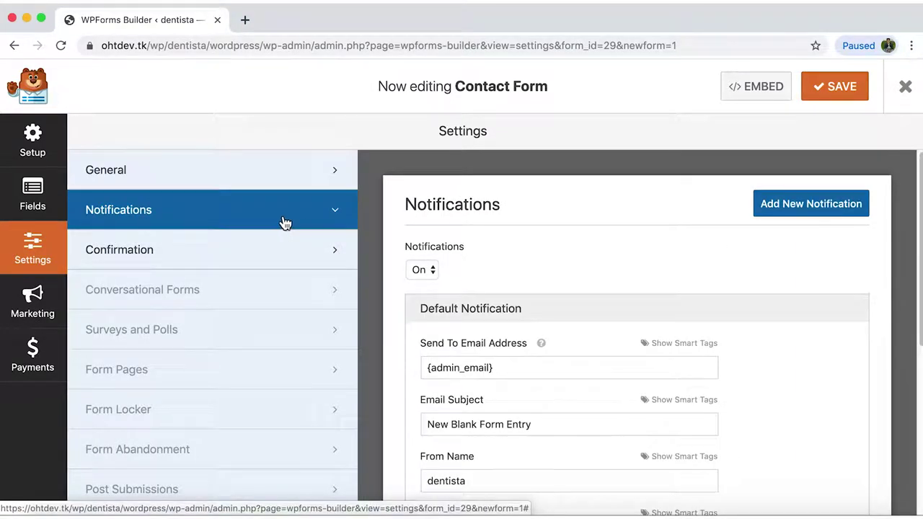
# Send notifications to the admin e-mail address with subject 'New Contact Form Entry'.
pyautogui.scroll(-1, 791, 335)
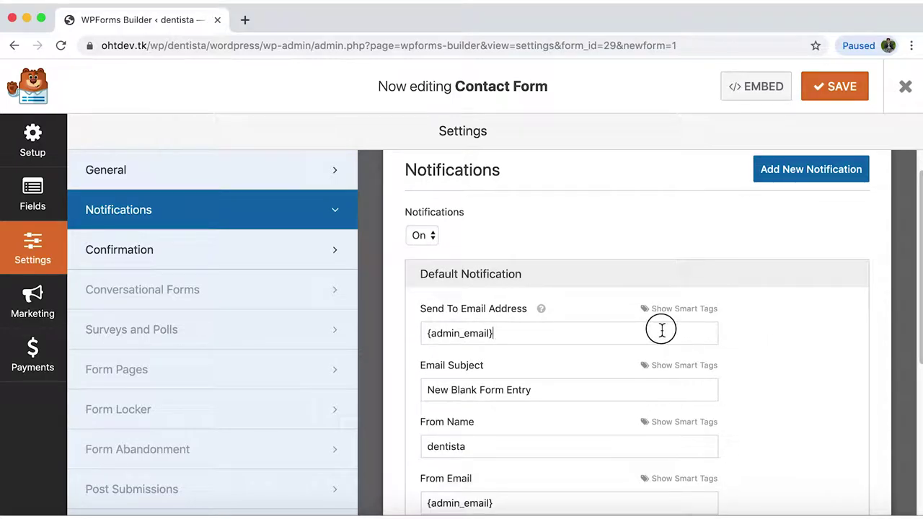
pyautogui.moveTo(599, 332); pyautogui.dragTo(381, 325)
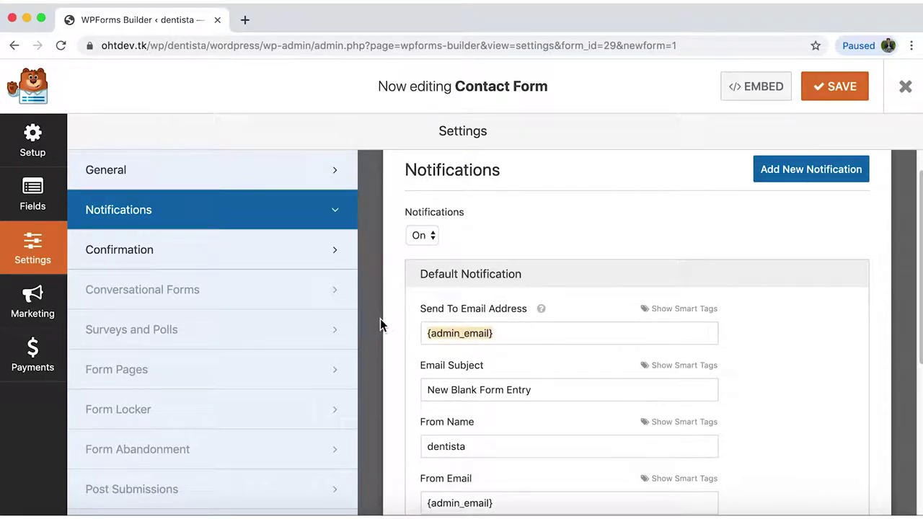
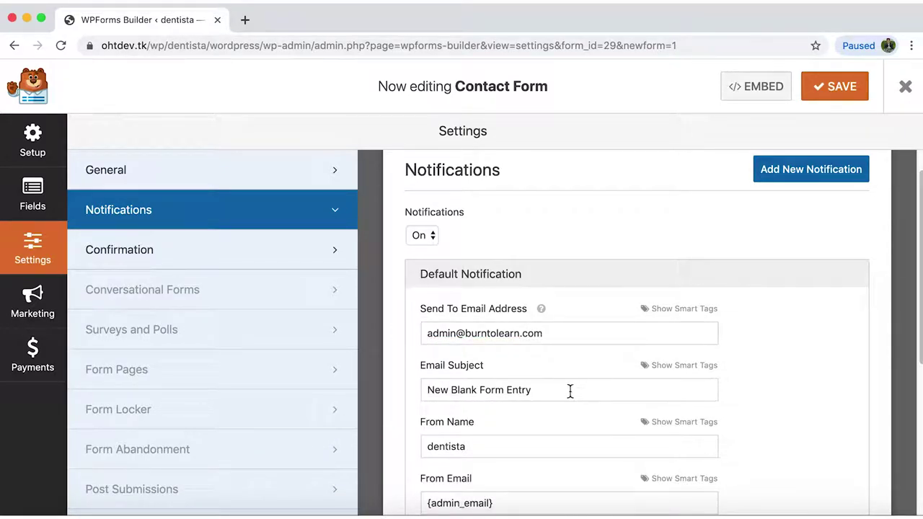
pyautogui.click(546, 389)
pyautogui.moveTo(481, 393); pyautogui.dragTo(404, 384)
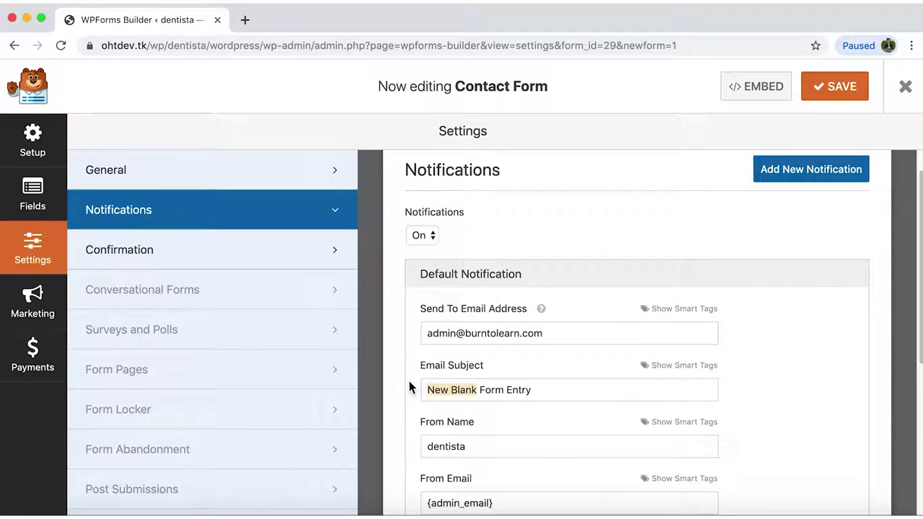
pyautogui.write('New Contact')
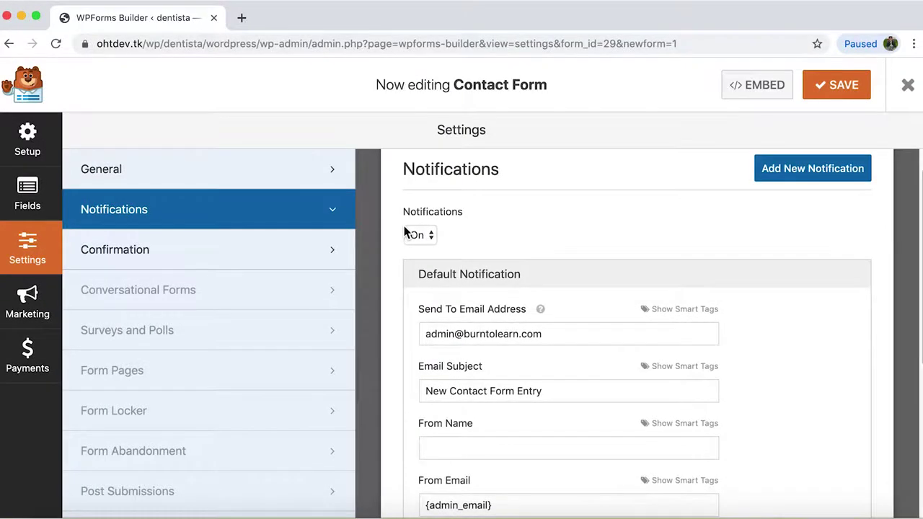
# Keep confirmation type Message, set it to 'Your message was sent. Thank you for reaching out!' and save.
pyautogui.click(271, 253)
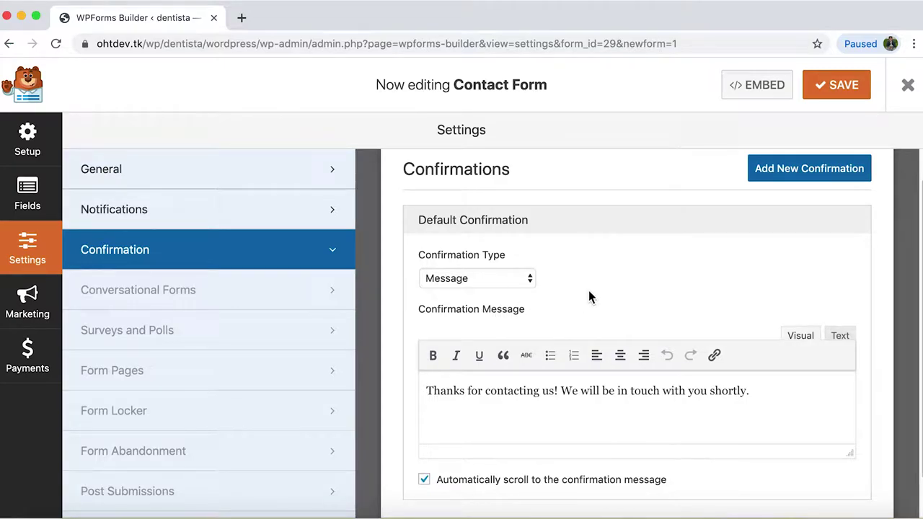
pyautogui.click(531, 279)
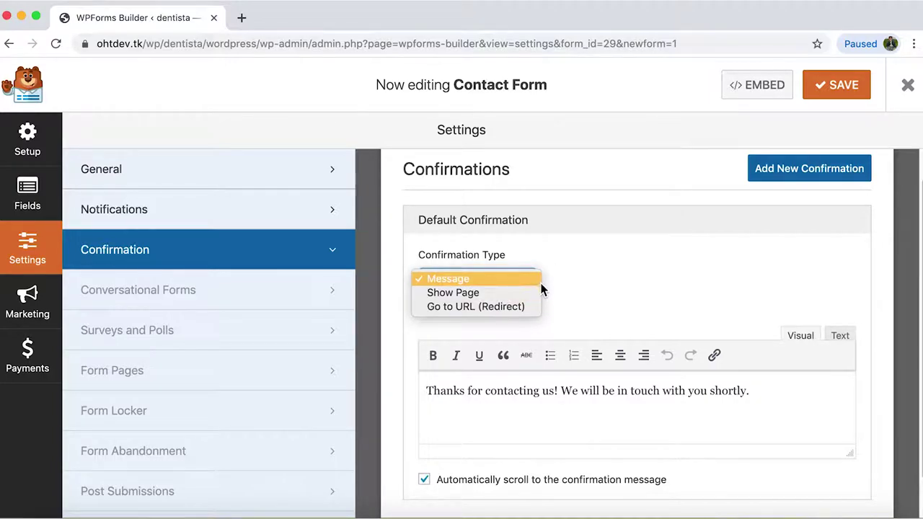
pyautogui.click(565, 291)
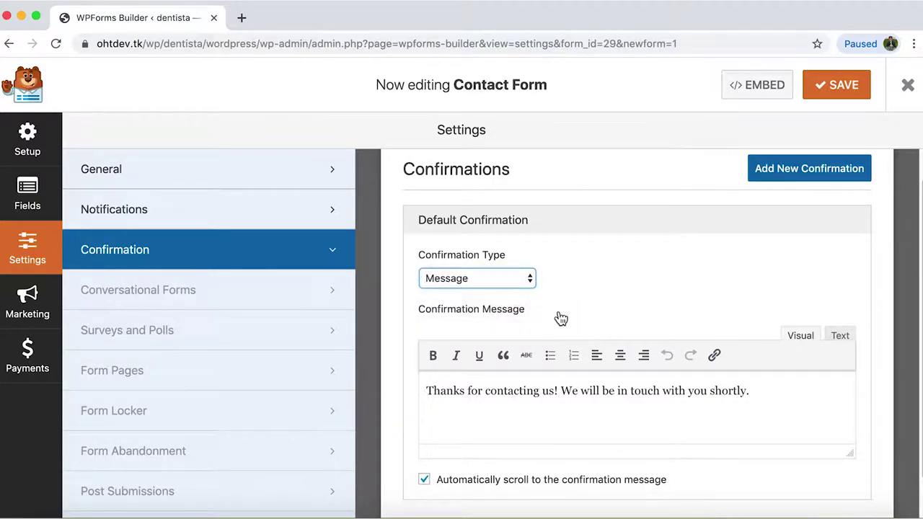
pyautogui.tripleClick(769, 391)
pyautogui.write('Your me')
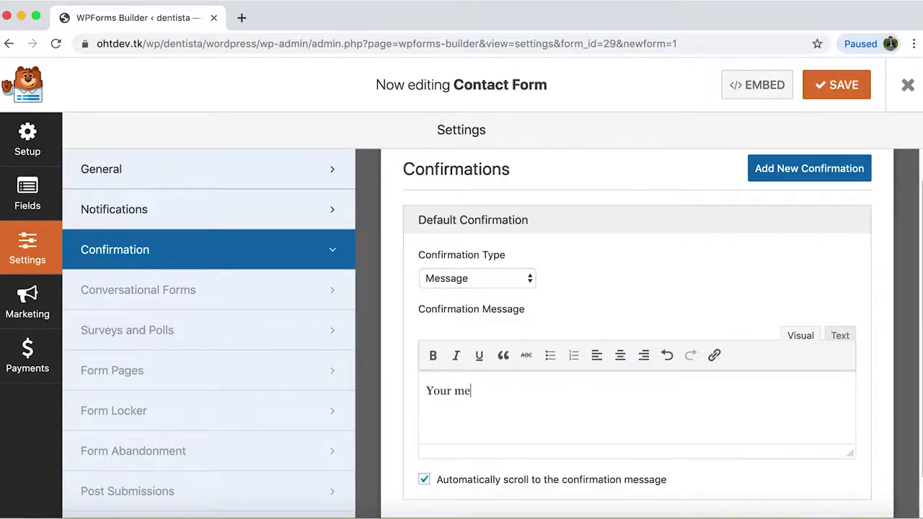
pyautogui.write('ssage was sent. Thank you for reaching out!')
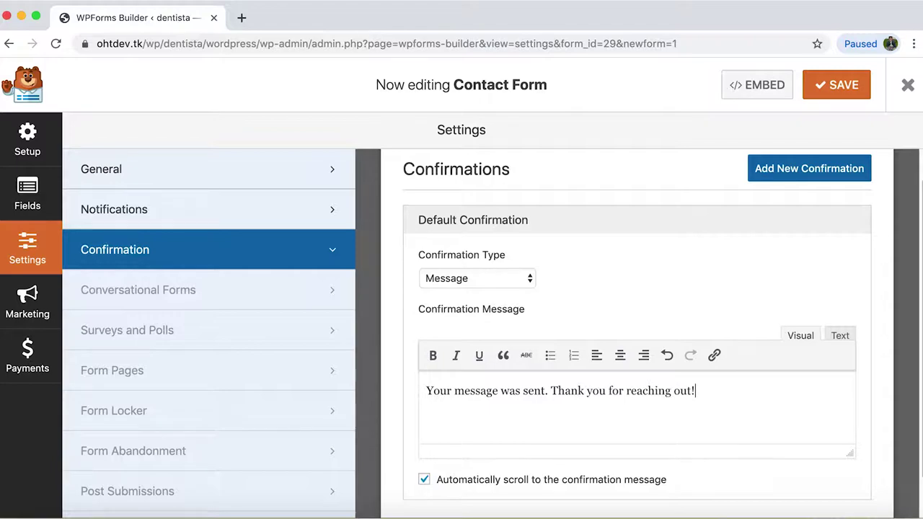
pyautogui.click(843, 93)
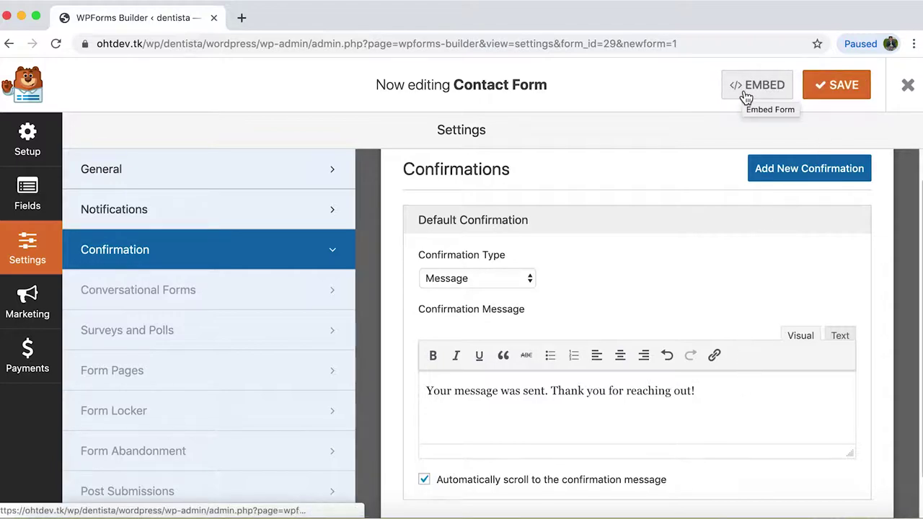
pyautogui.click(746, 96)
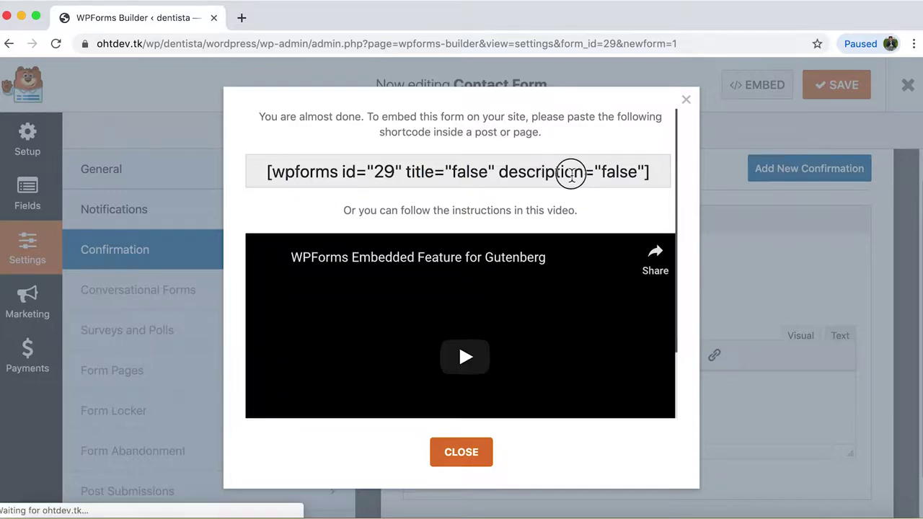
# Copy the [wpforms id="29"] shortcode, close the embed dialog and exit the form builder.
pyautogui.doubleClick(572, 173)
pyautogui.tripleClick(572, 174)
pyautogui.press('super+c')
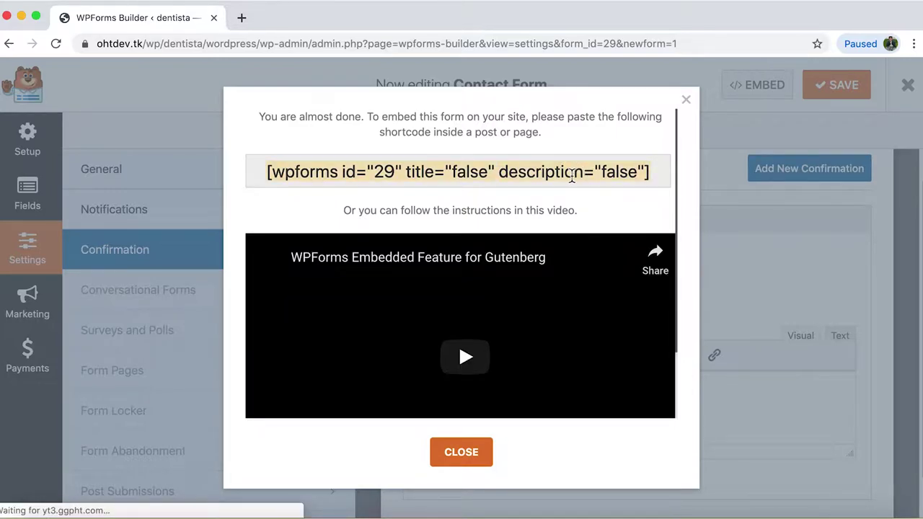
pyautogui.click(682, 166)
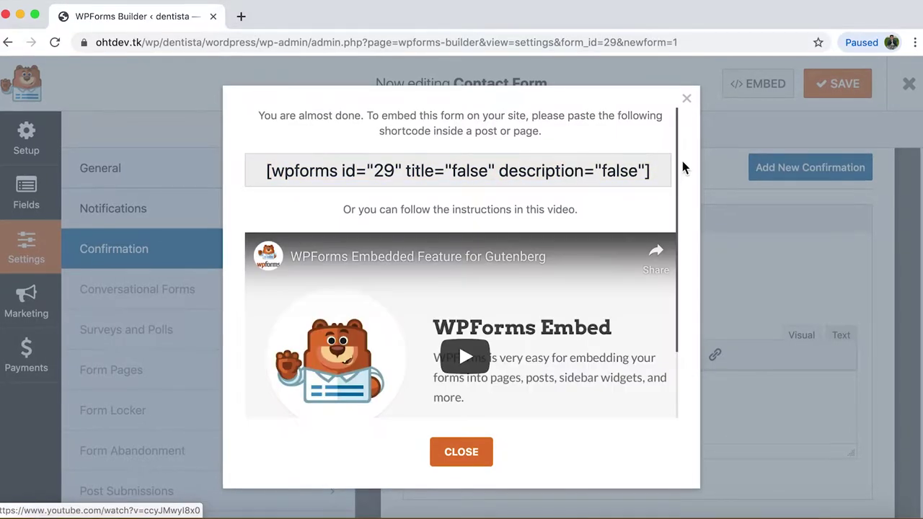
pyautogui.click(688, 100)
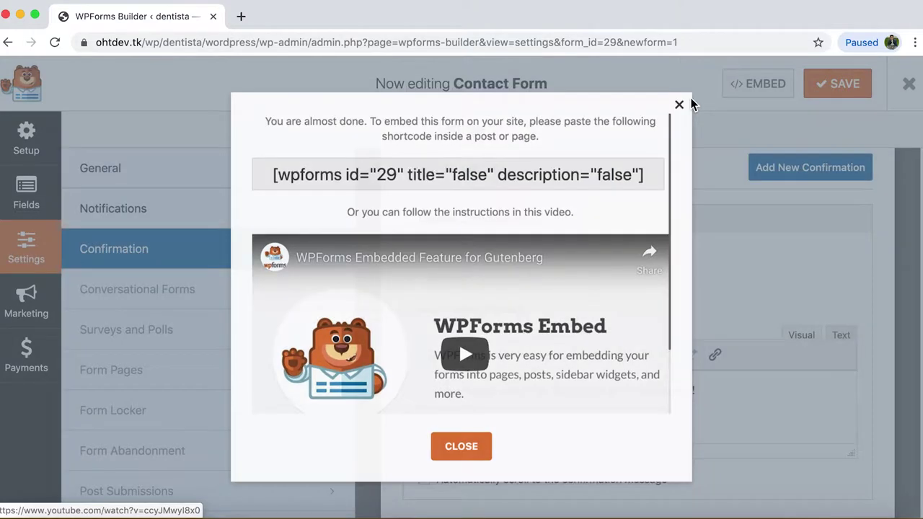
pyautogui.click(910, 95)
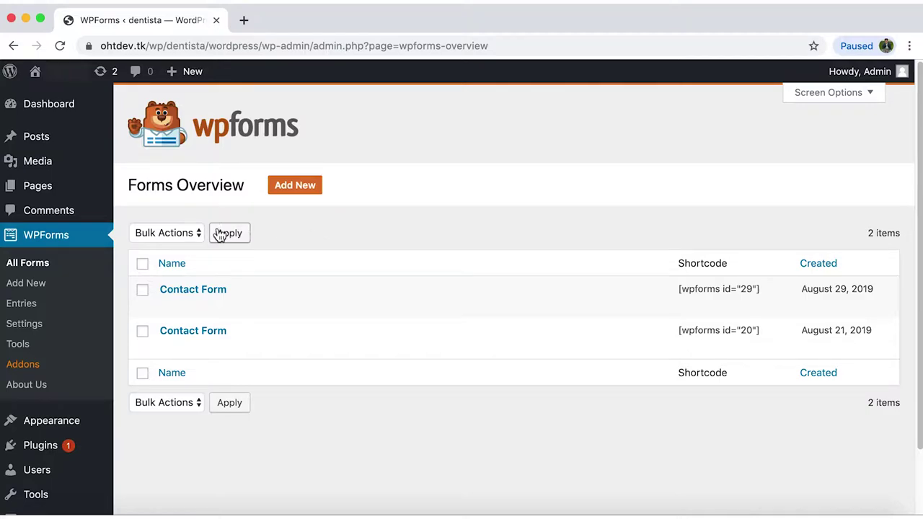
# Create a new page with a Shortcode block holding the pasted wpforms id 29 shortcode, and publish it.
pyautogui.click(91, 192)
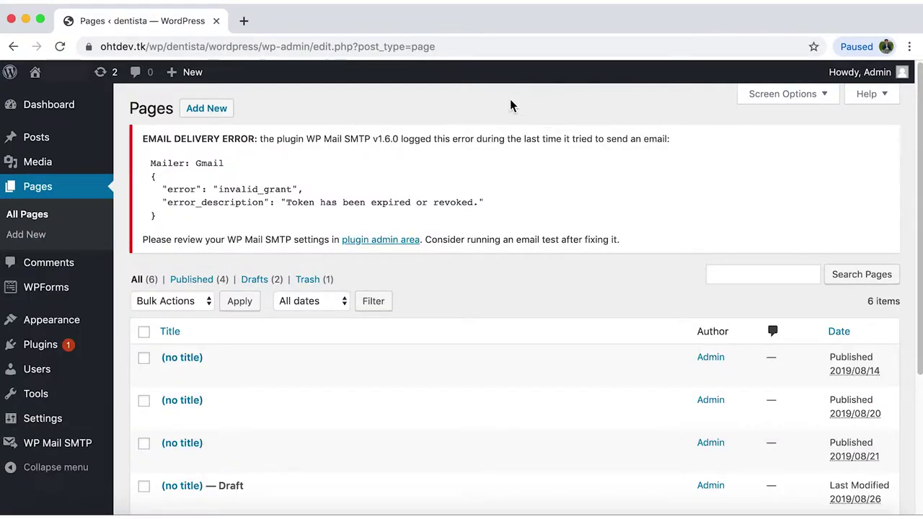
pyautogui.click(220, 111)
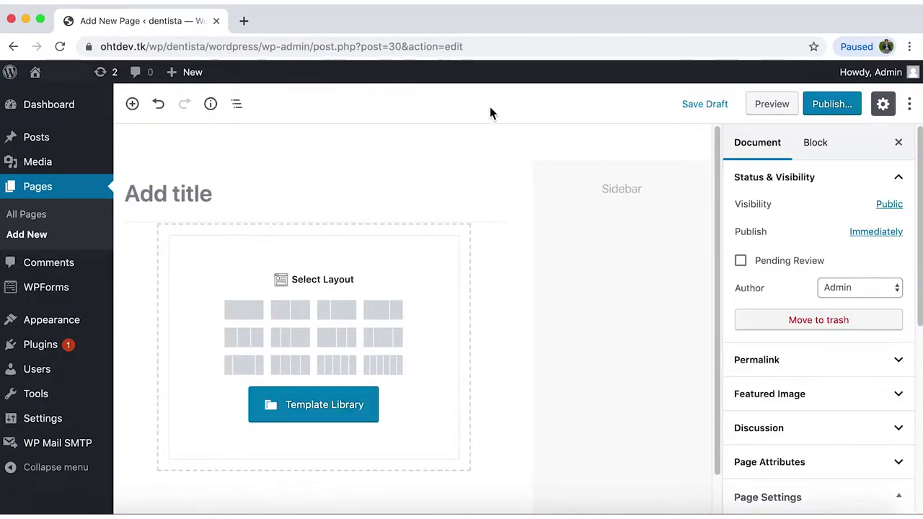
pyautogui.click(133, 106)
pyautogui.scroll(-5, 380, 391)
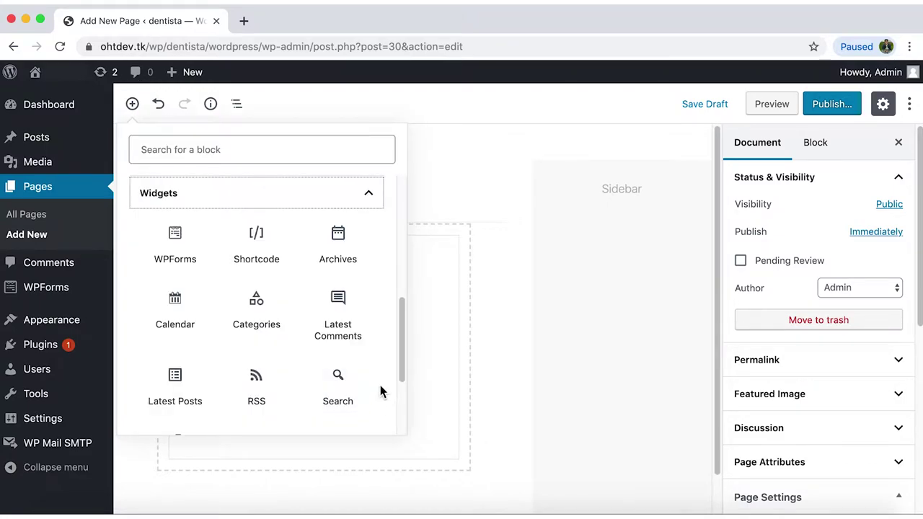
pyautogui.click(257, 237)
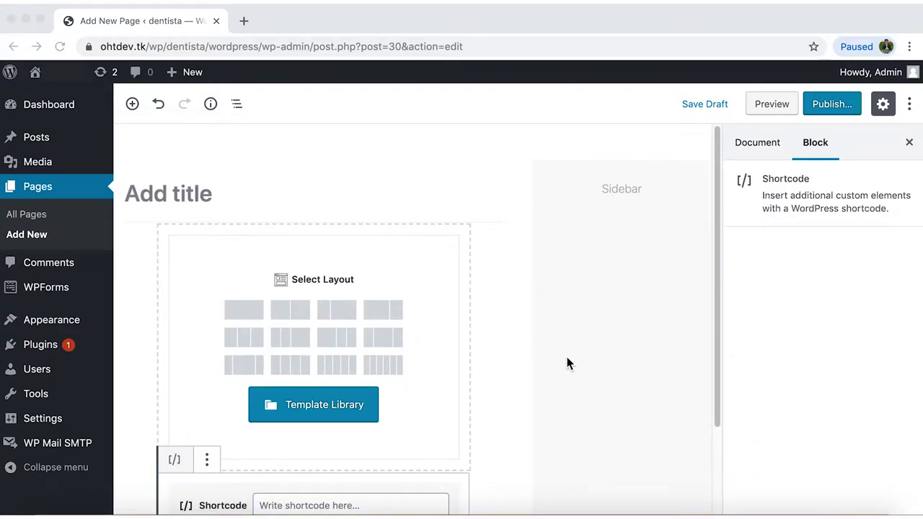
pyautogui.scroll(-3, 570, 359)
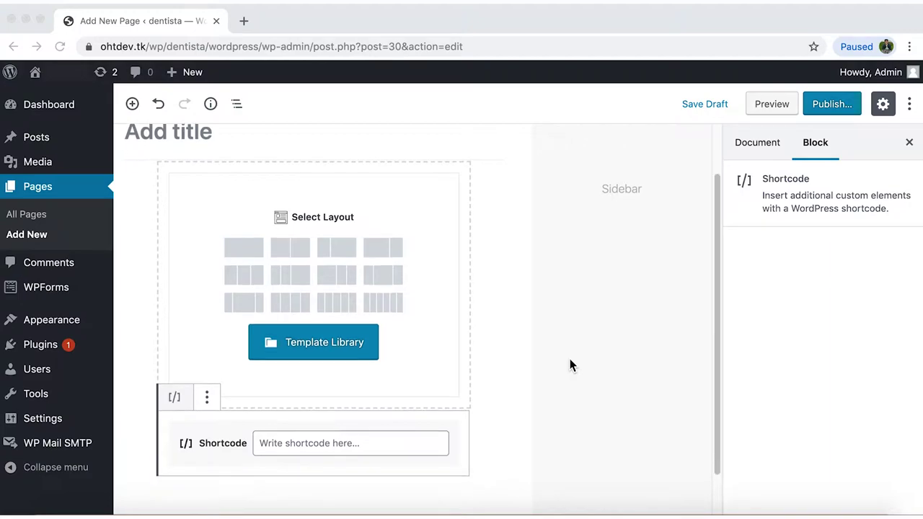
pyautogui.click(390, 392)
pyautogui.press('super+v')
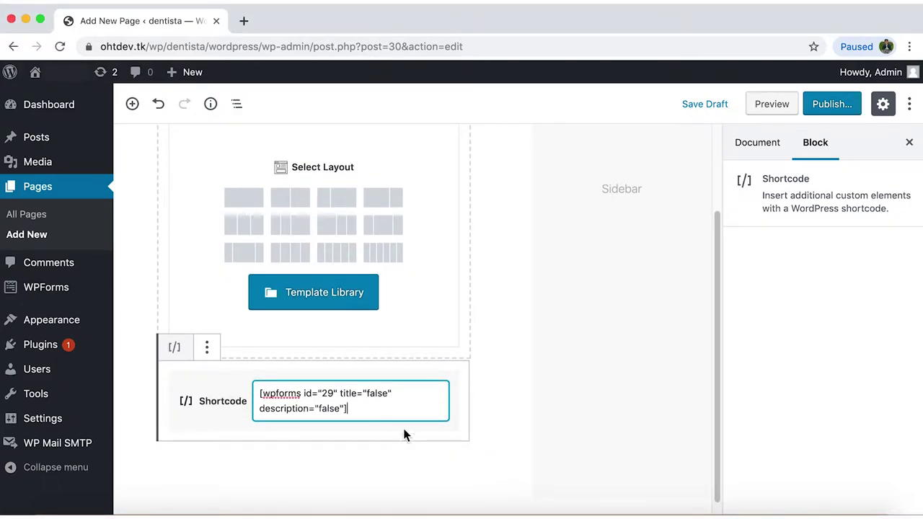
pyautogui.click(832, 108)
pyautogui.click(836, 104)
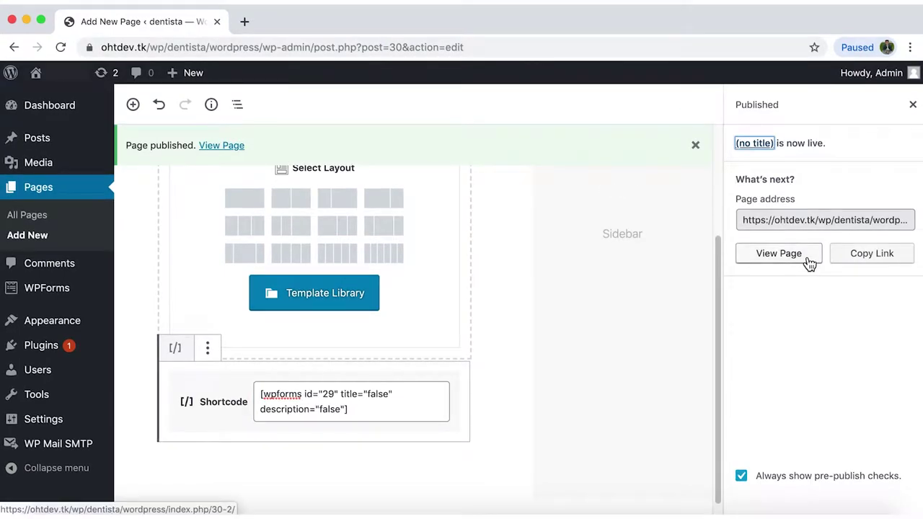
# View the live page, autofill the contact form with saved test details, and submit it.
pyautogui.click(809, 264)
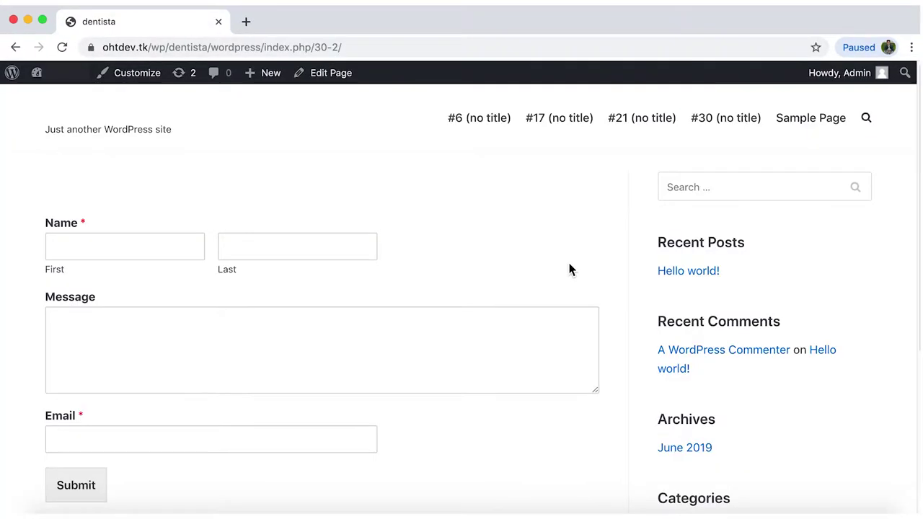
pyautogui.click(179, 252)
pyautogui.write('Jo')
pyautogui.press('Down')
pyautogui.press('Return')
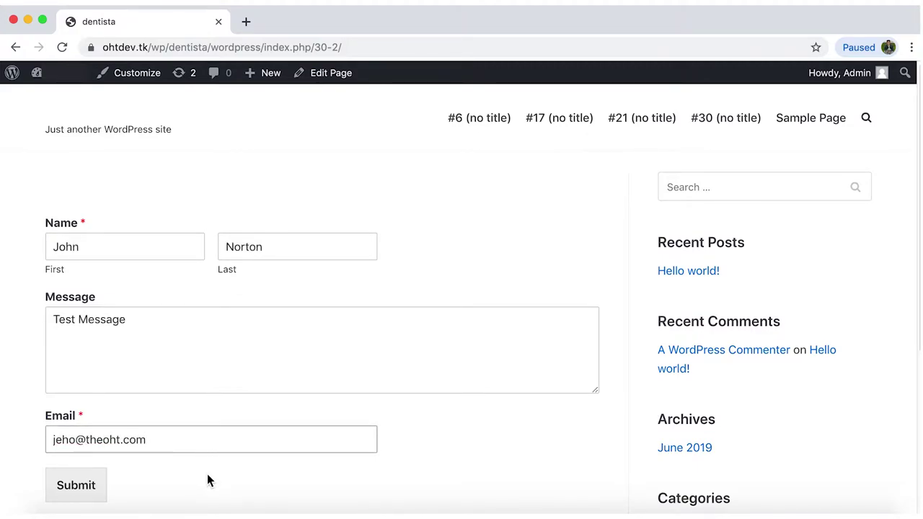
pyautogui.click(86, 489)
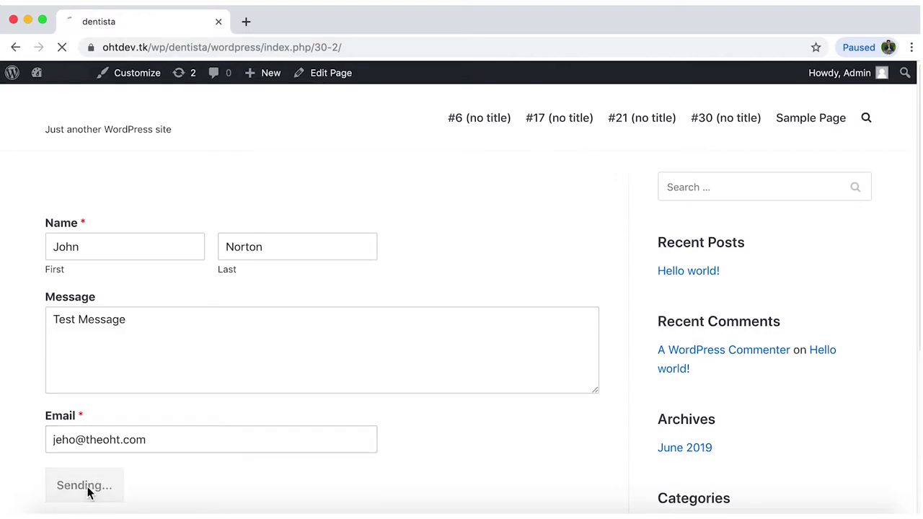